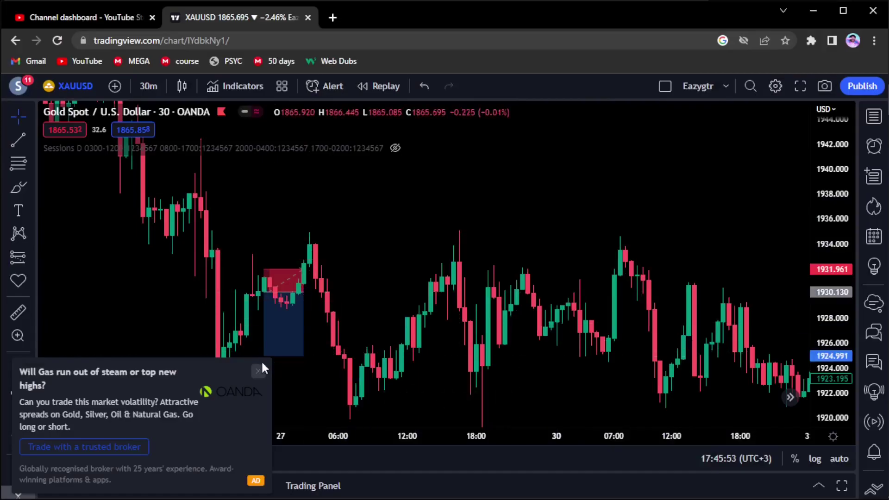
Step: Close the OANDA broker ad and the 'Go ad-free' upsell dialog so the XAUUSD chart is visible
left_click(257, 370)
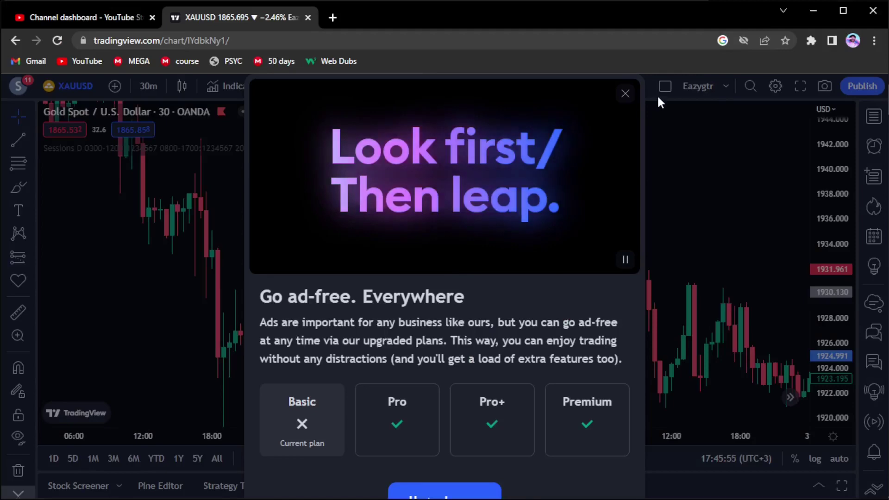
left_click(625, 94)
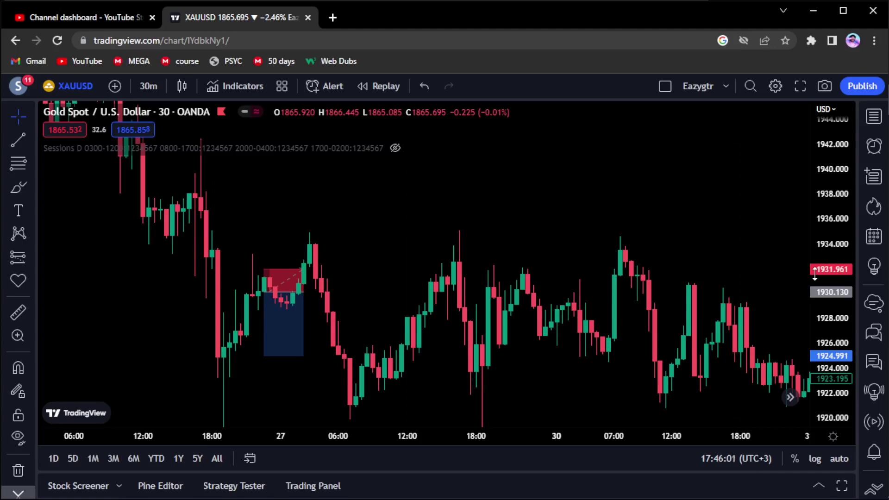
Step: Zoom and pan the chart back to the old risk/reward position drawing and select it
scroll(447, 210, "down", 3)
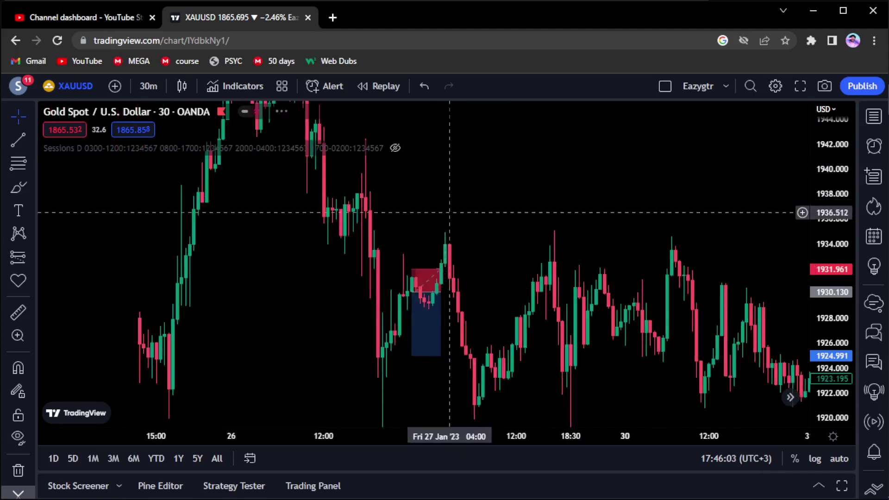
scroll(453, 223, "up", 3)
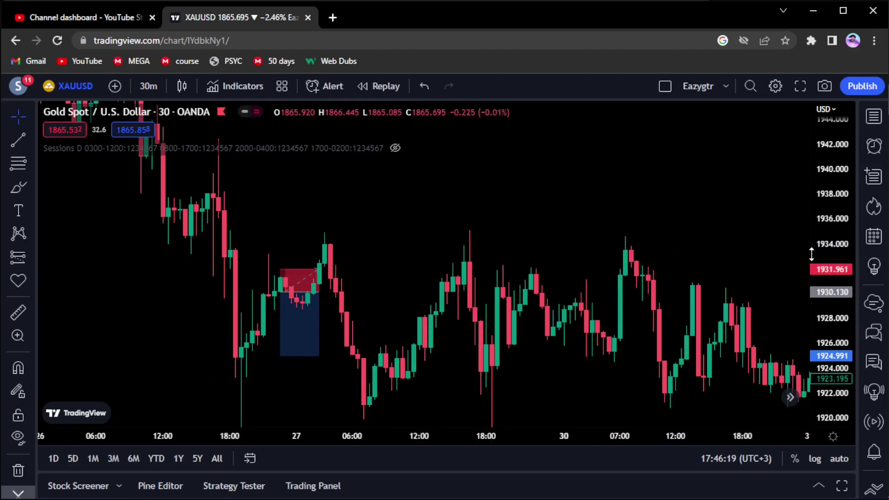
left_click_drag(823, 252, 764, 254)
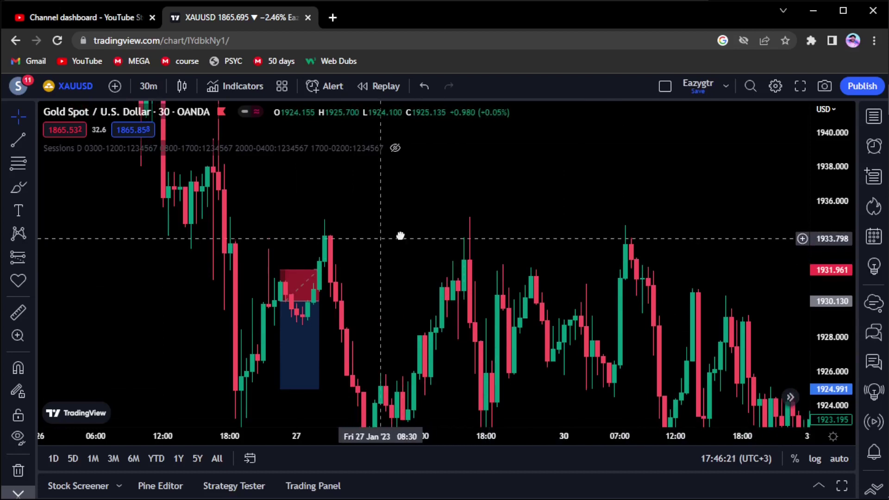
left_click_drag(401, 236, 530, 222)
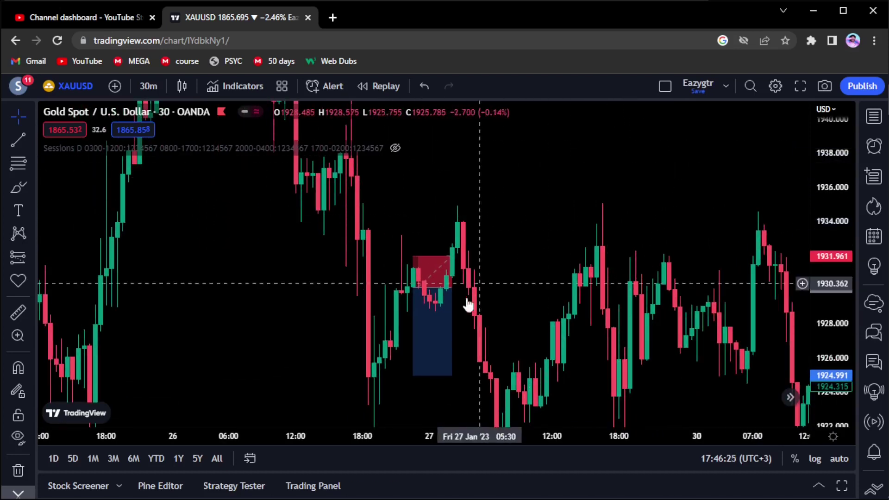
left_click(430, 274)
Step: Delete the old position drawing and place a Short Position near 26 Jan 22:30
left_click(594, 131)
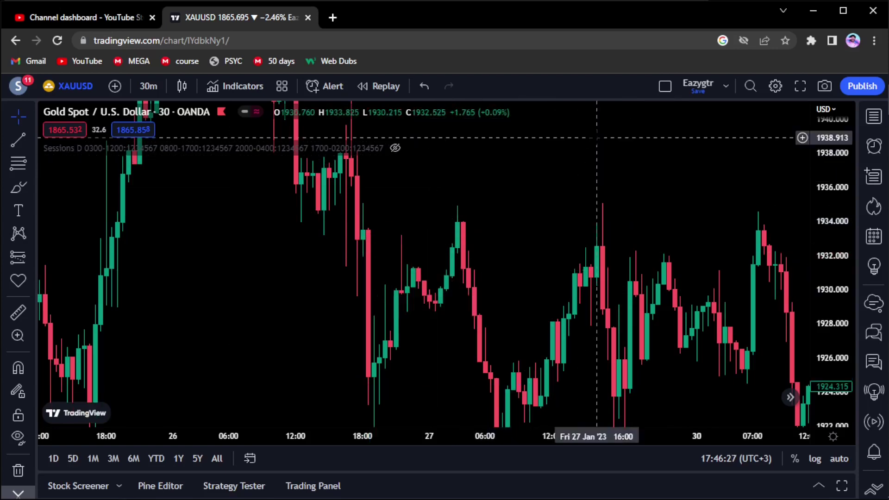
scroll(463, 259, "up", 3)
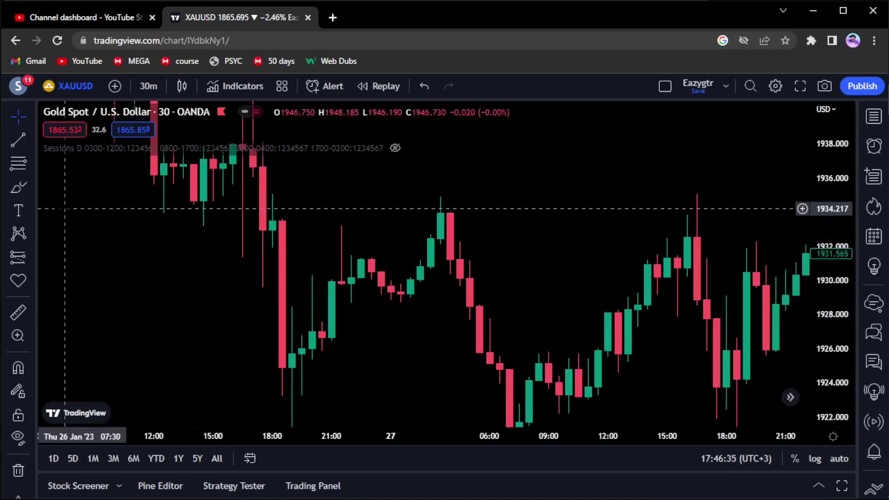
left_click(33, 256)
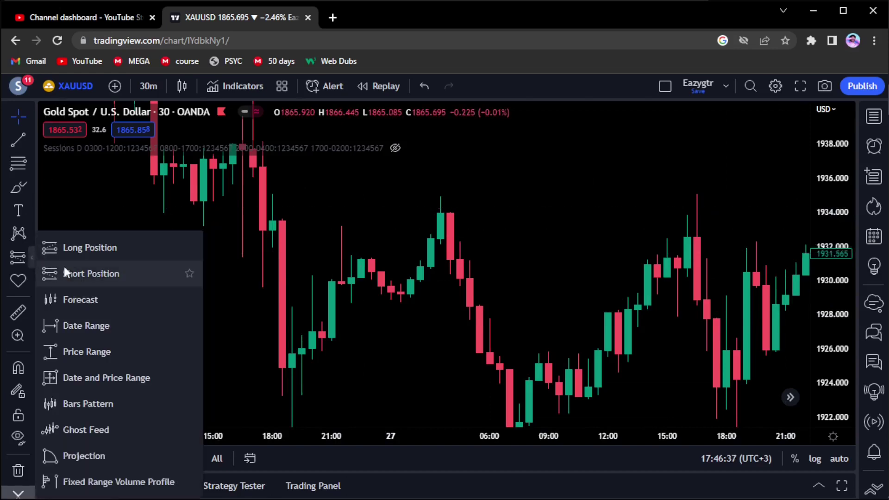
left_click(65, 273)
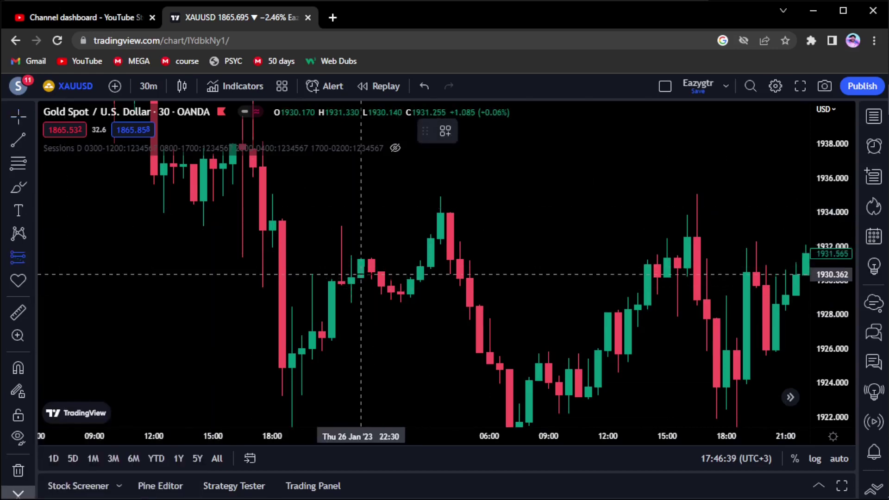
left_click(361, 277)
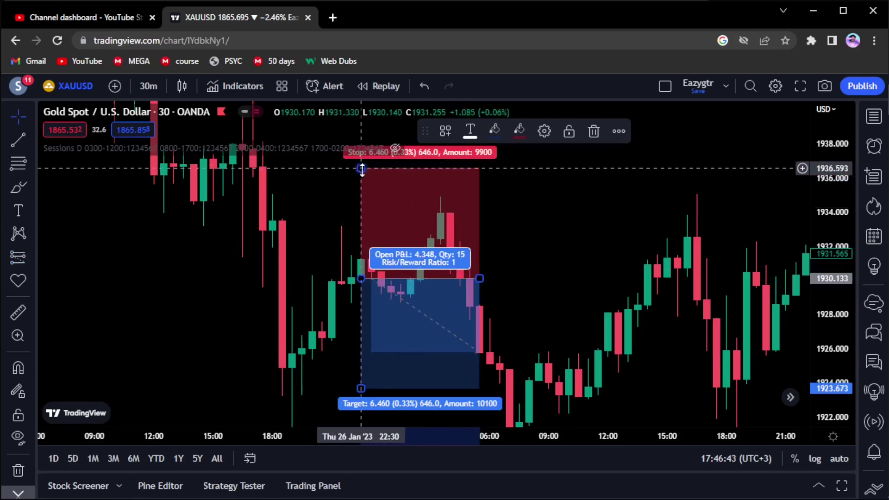
Step: Pull the stop down closer to entry for a 3.45 risk/reward and shift the position right and lower
left_click_drag(361, 169, 362, 246)
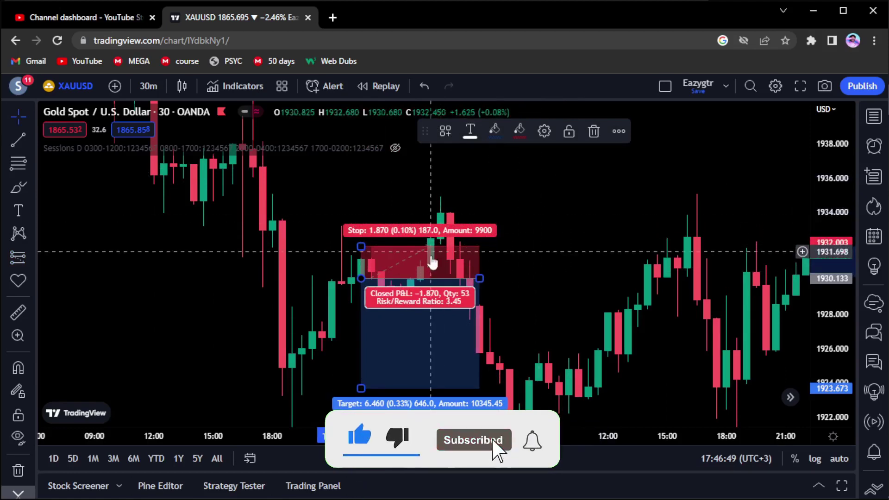
left_click_drag(408, 270, 426, 288)
scroll(447, 235, "down", 3)
Step: Switch the XAUUSD chart to 15-minute candles
left_click(446, 258)
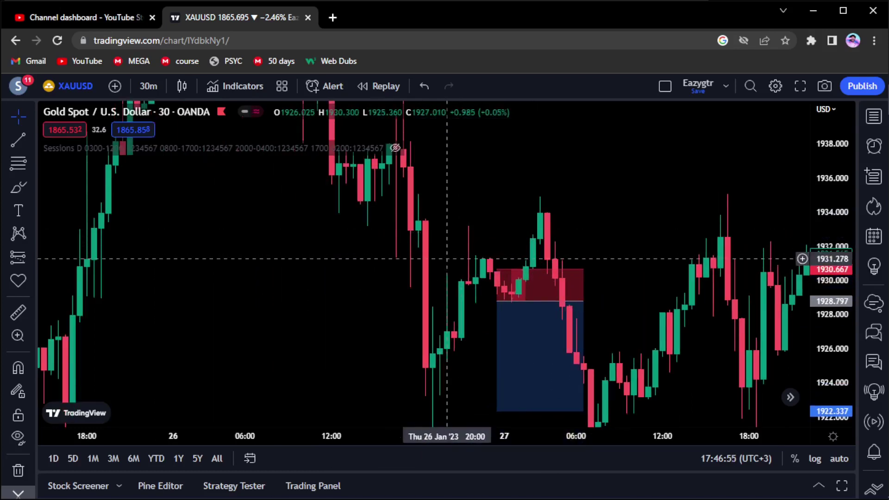
left_click_drag(447, 258, 327, 244)
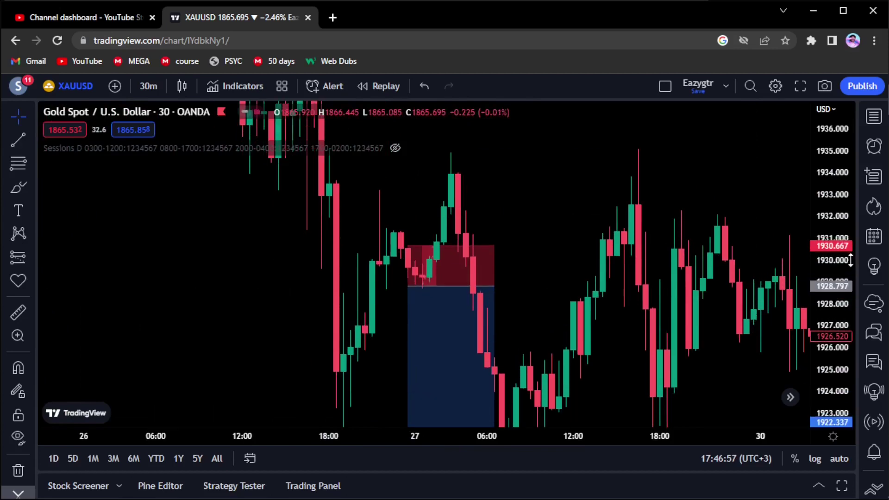
left_click(143, 93)
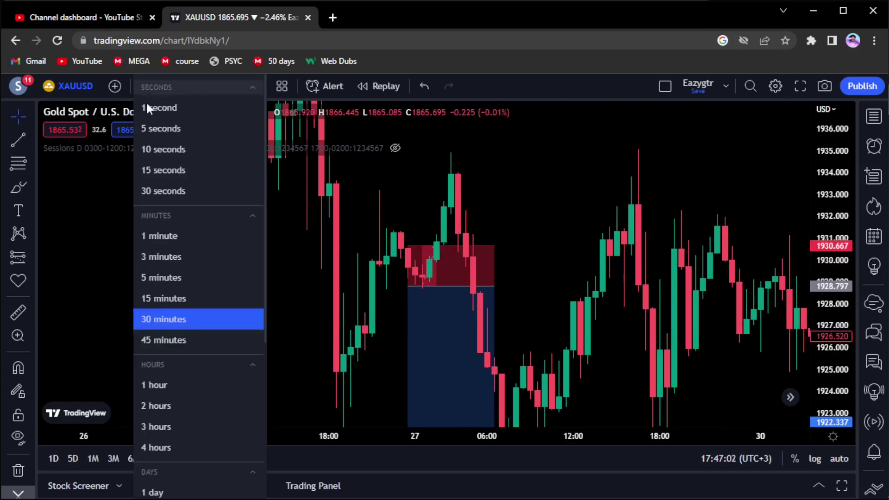
left_click(175, 300)
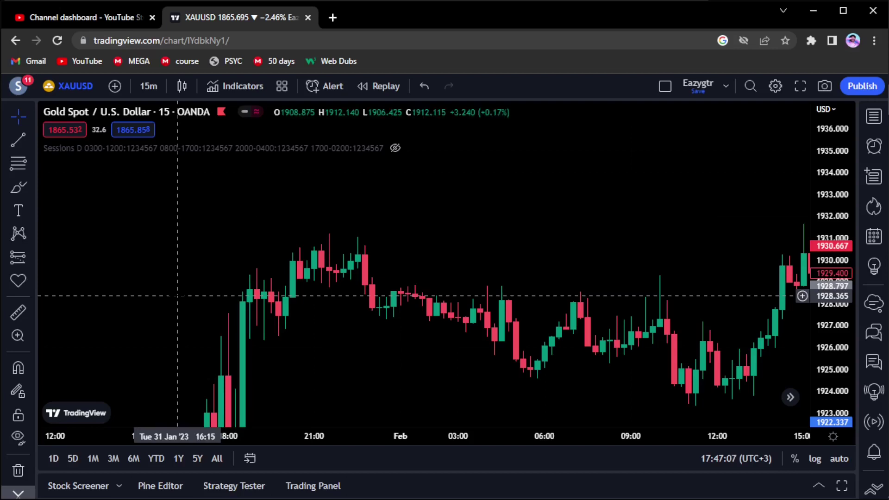
Step: Raise the short position's stop-loss to about 1931.6, giving a 2.28 risk/reward ratio
scroll(230, 224, "down", 3)
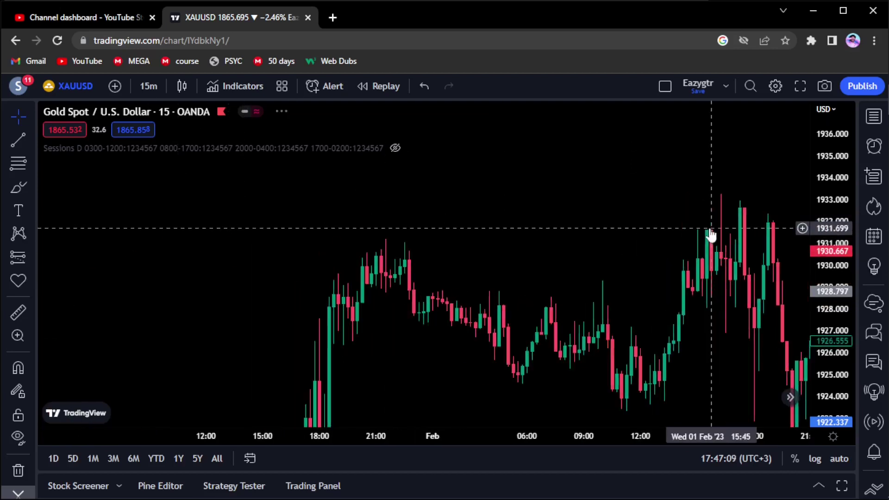
left_click_drag(602, 210, 115, 218)
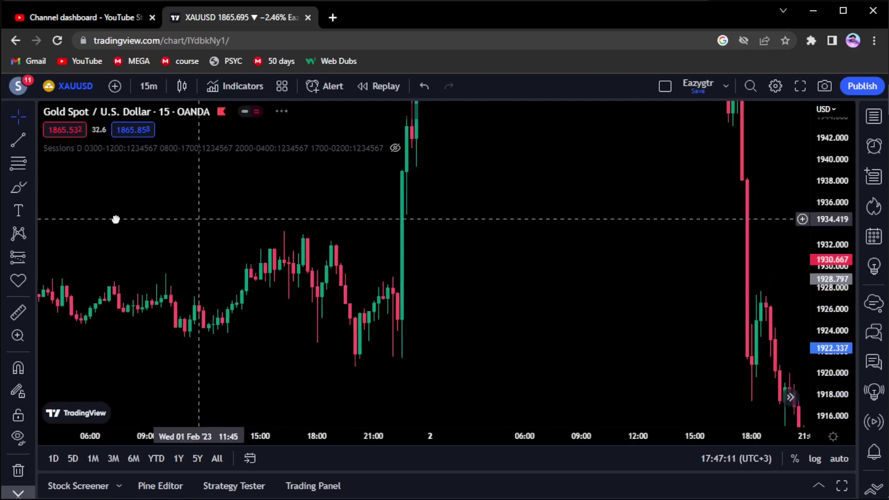
left_click_drag(331, 260, 586, 293)
left_click_drag(418, 296, 657, 309)
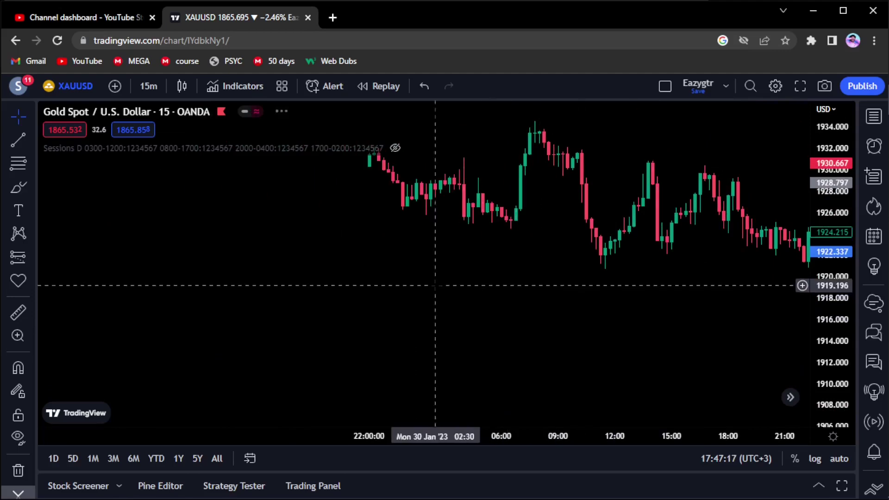
left_click_drag(436, 287, 575, 306)
left_click_drag(299, 311, 594, 306)
left_click_drag(364, 321, 456, 321)
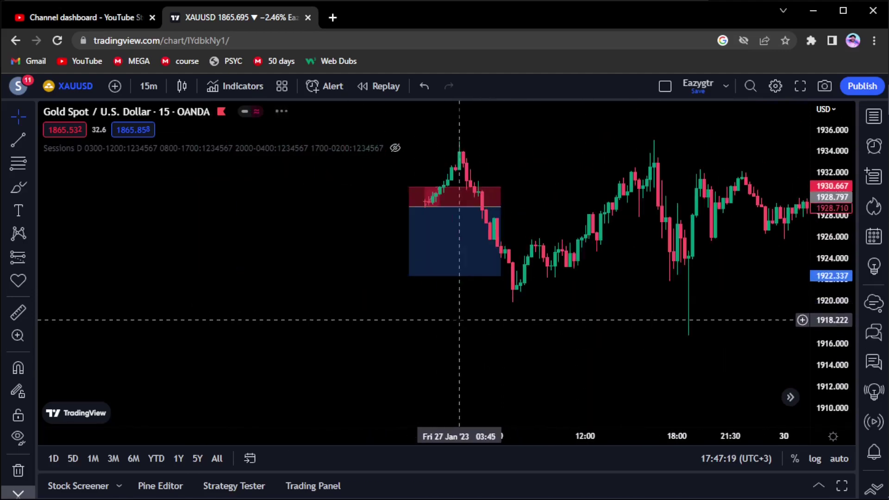
left_click_drag(825, 277, 825, 269)
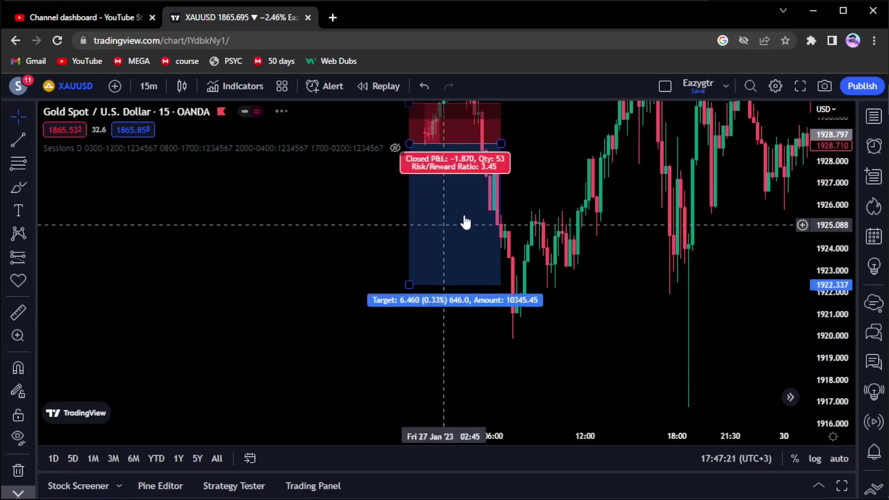
left_click_drag(547, 148, 322, 291)
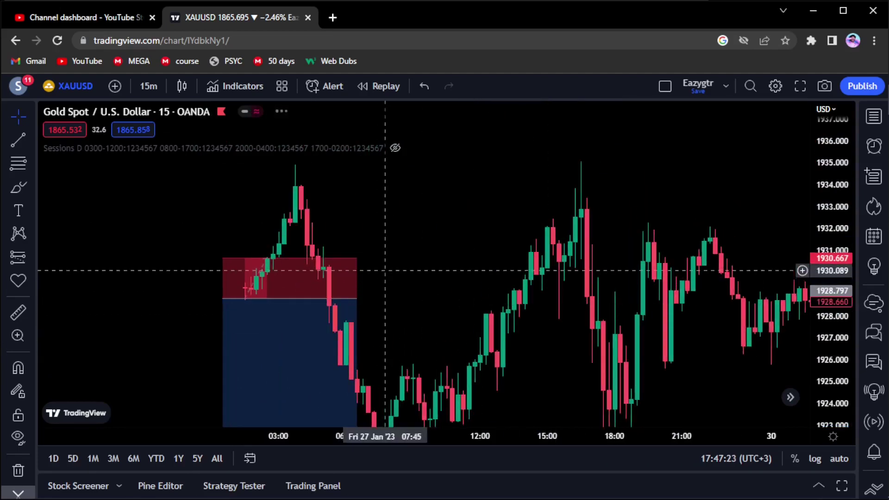
left_click_drag(410, 268, 521, 262)
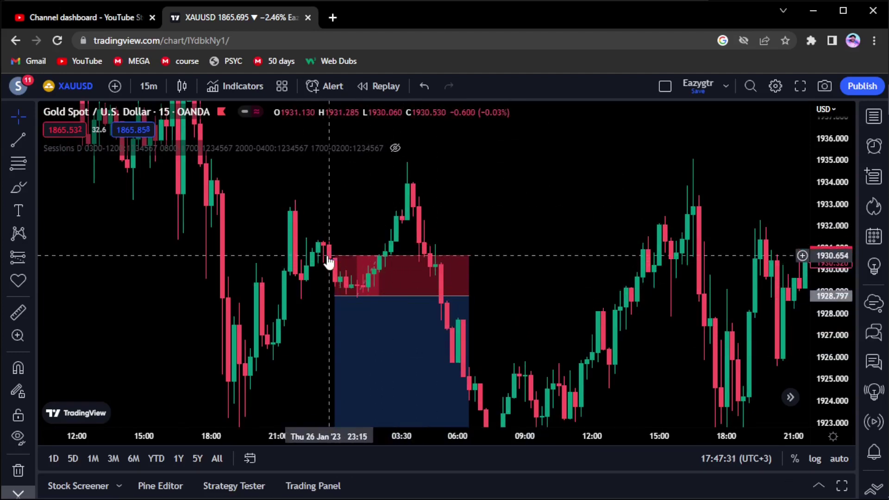
left_click_drag(333, 256, 338, 234)
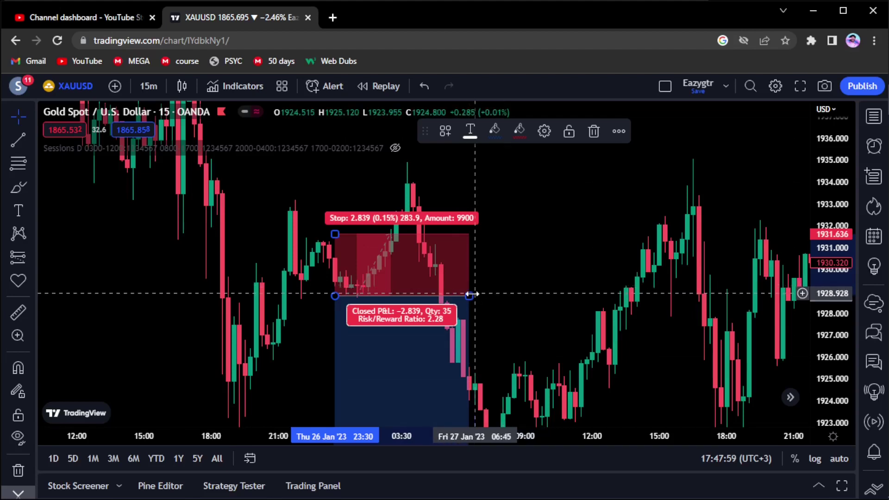
left_click(327, 293)
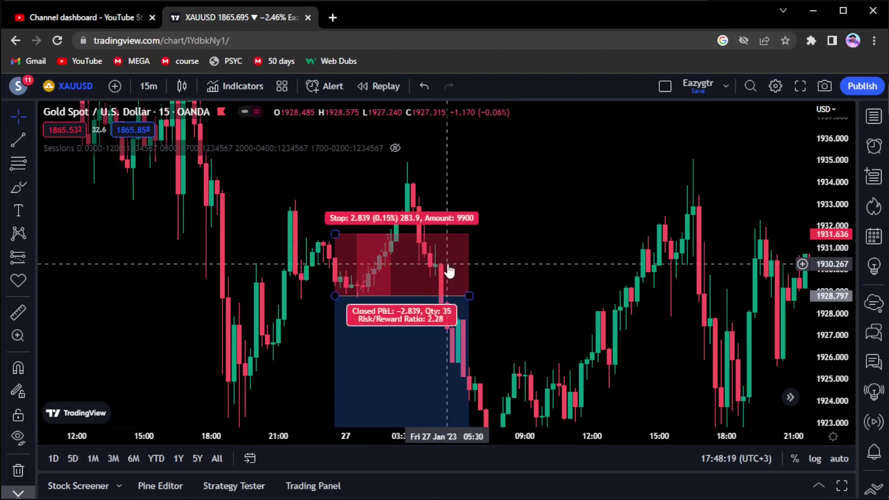
Step: Place a text note beside the short position reading '1.15m closing opposite' and '2.15m breaking the highs of the previous 15min'
left_click(18, 212)
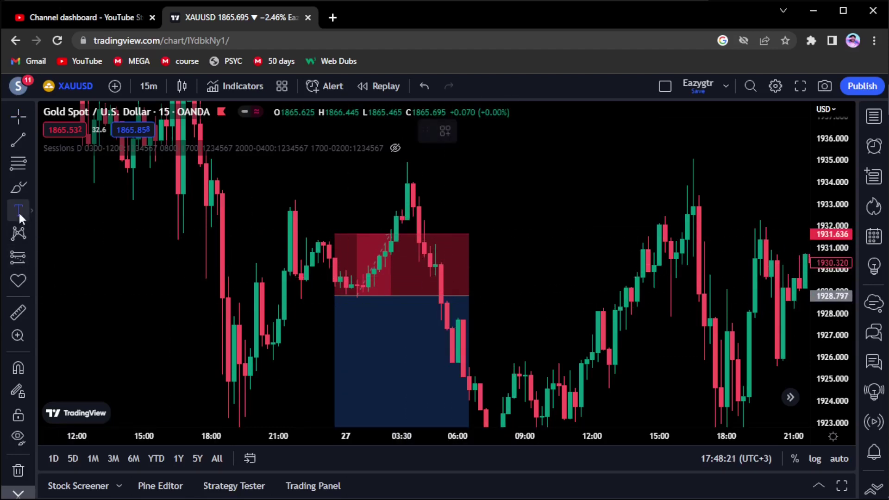
left_click(453, 181)
left_click(520, 131)
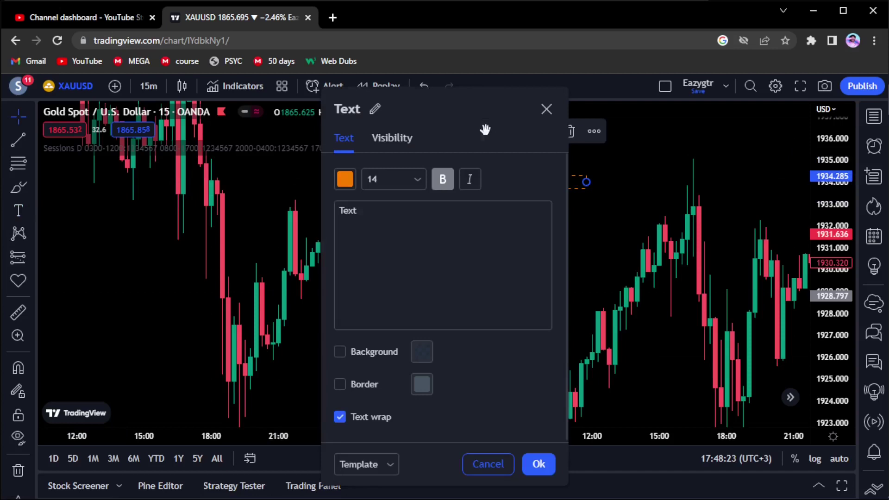
key("BackSpace")
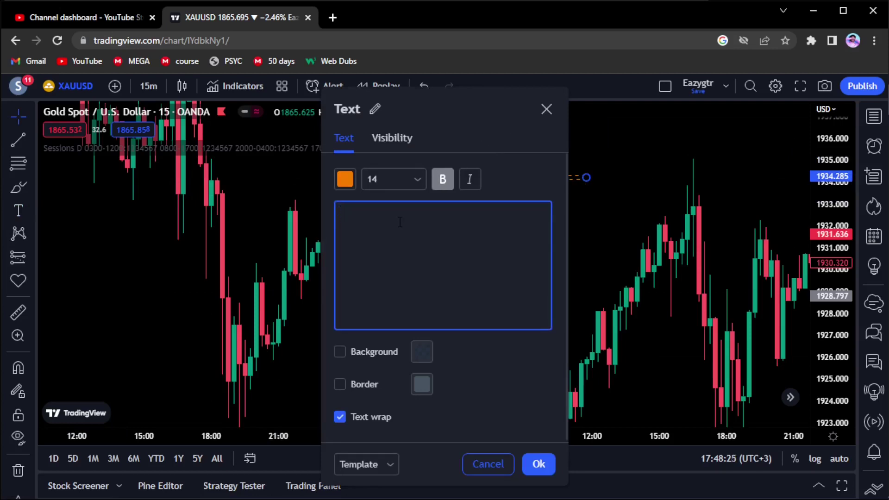
type("1.")
type("15m closing opposite")
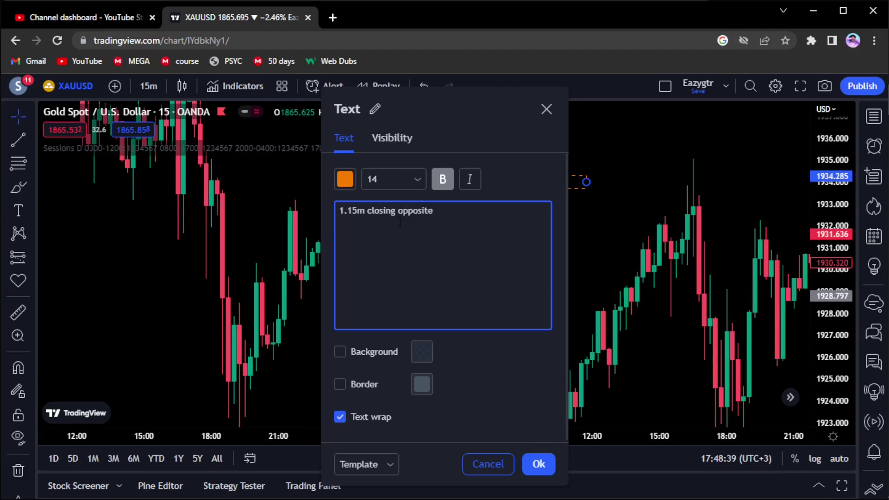
key("Return")
type("2.15m breaking th")
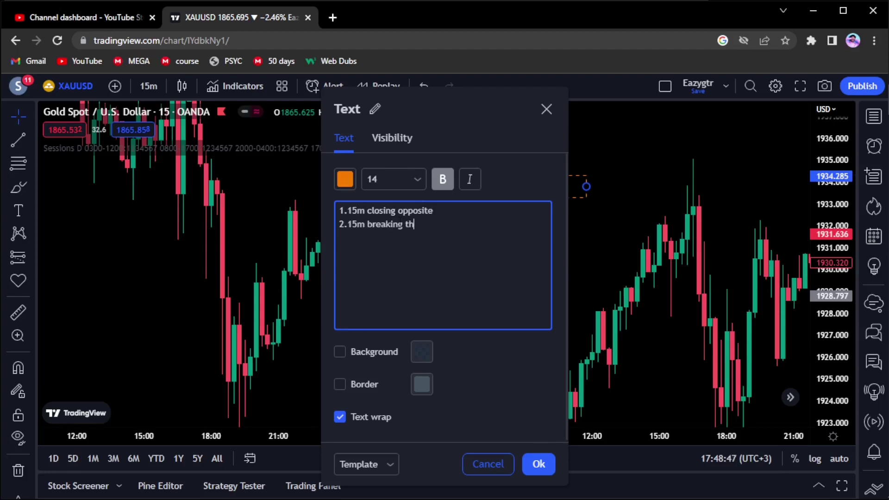
type("e highs of the ")
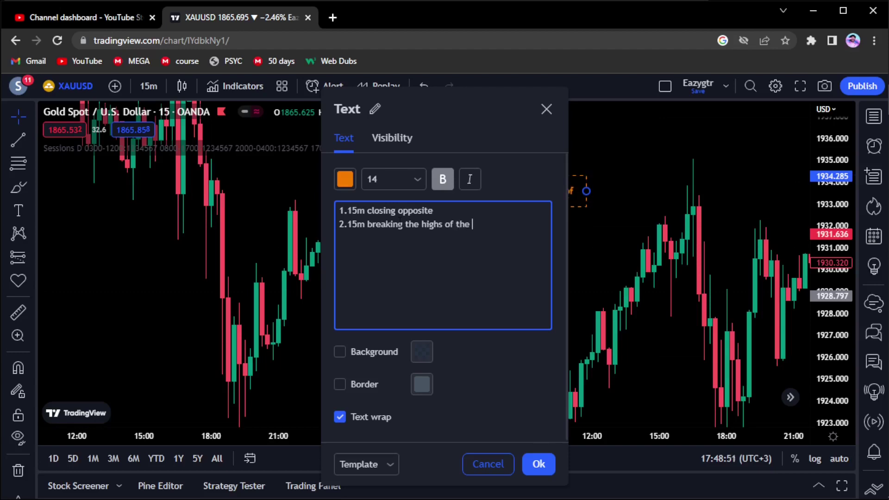
type("previous ")
type("min")
key("BackSpace")
key("BackSpace")
key("BackSpace")
key("BackSpace")
type("15min")
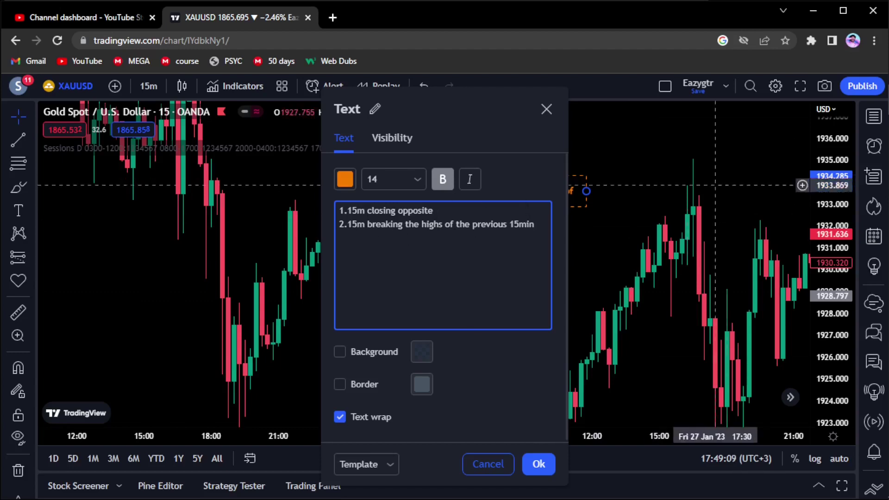
left_click(552, 460)
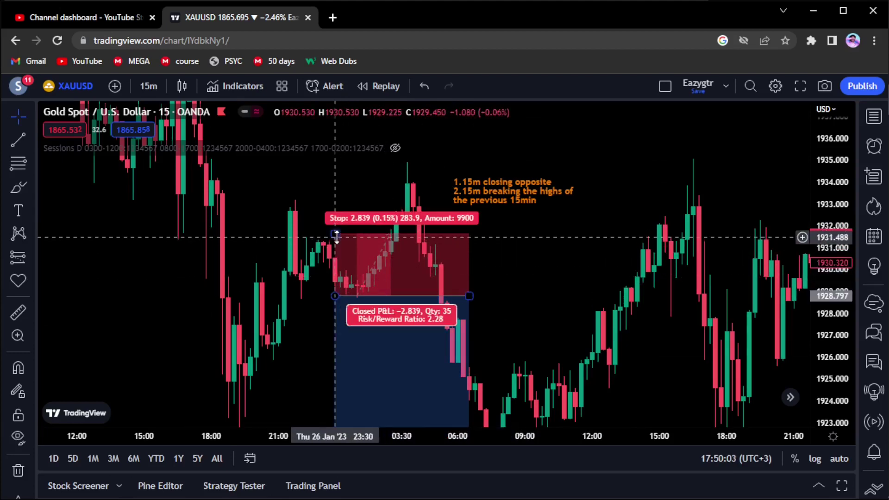
Step: Lower the stop-loss to about 1930.06 (stop 1.262), giving quantity 79 and a 5.12 risk/reward
left_click_drag(344, 236, 346, 272)
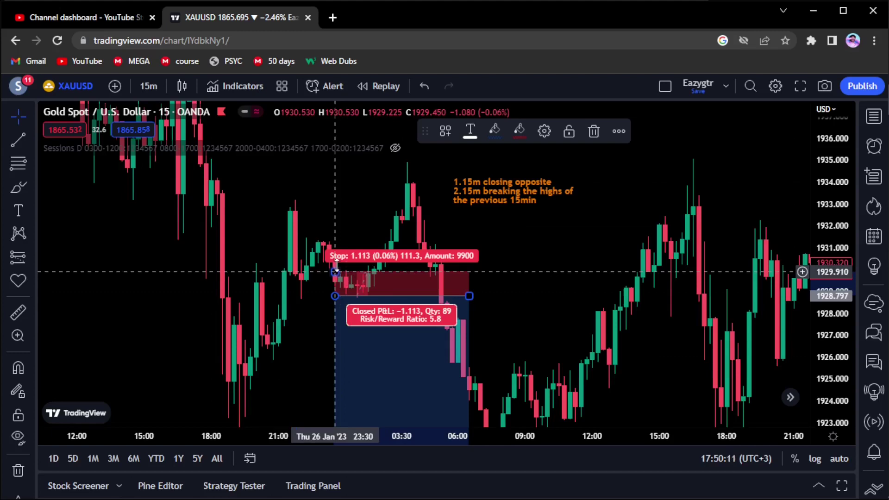
left_click_drag(335, 271, 333, 238)
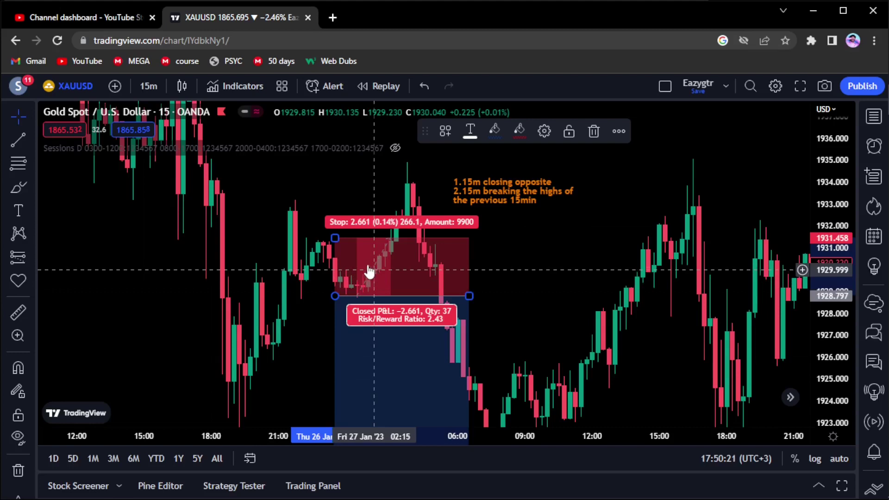
left_click_drag(335, 239, 335, 269)
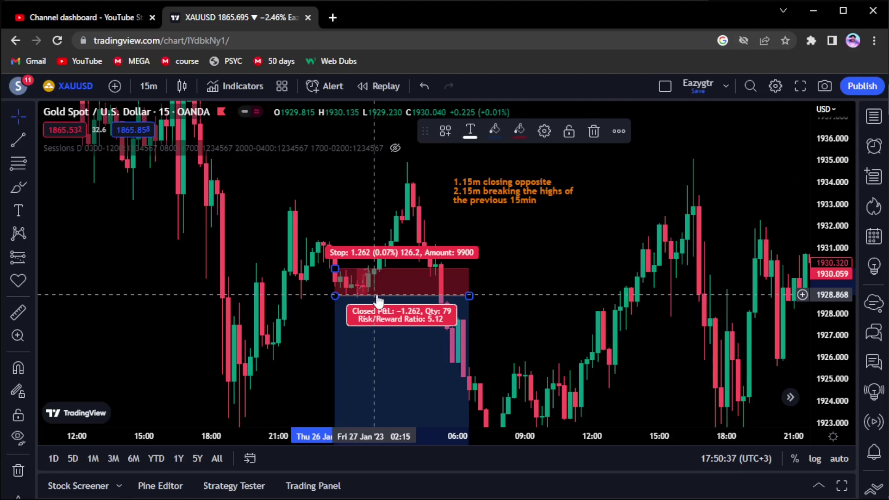
scroll(382, 298, "down", 3)
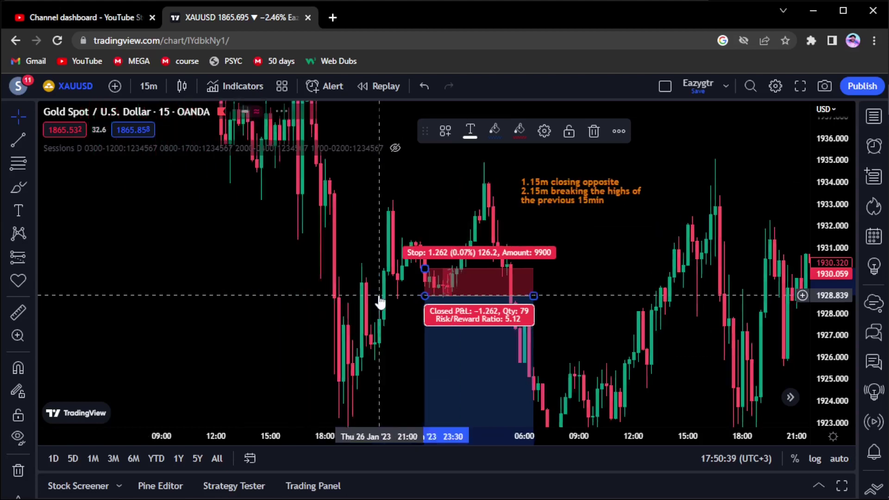
scroll(391, 356, "up", 3)
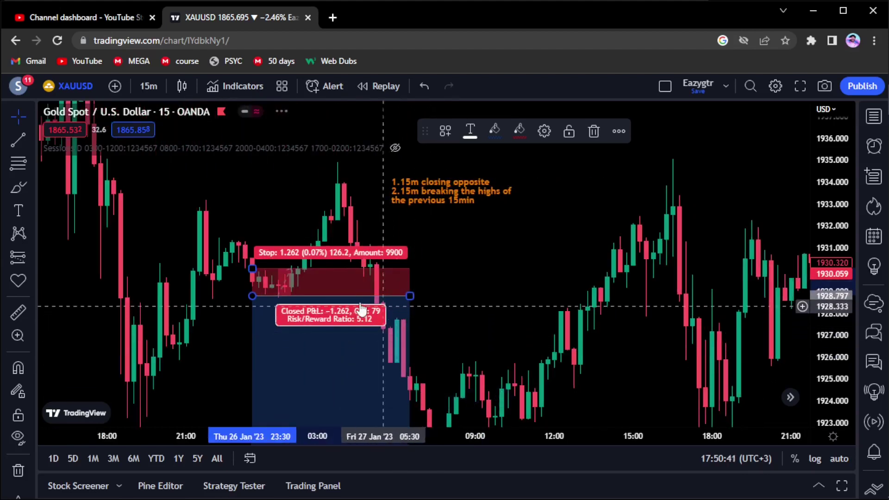
left_click_drag(318, 290, 332, 285)
left_click(335, 289)
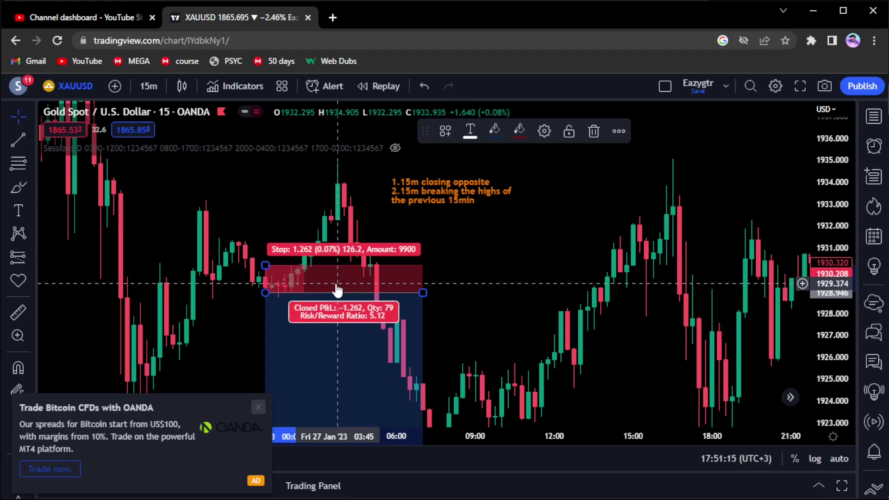
left_click(258, 406)
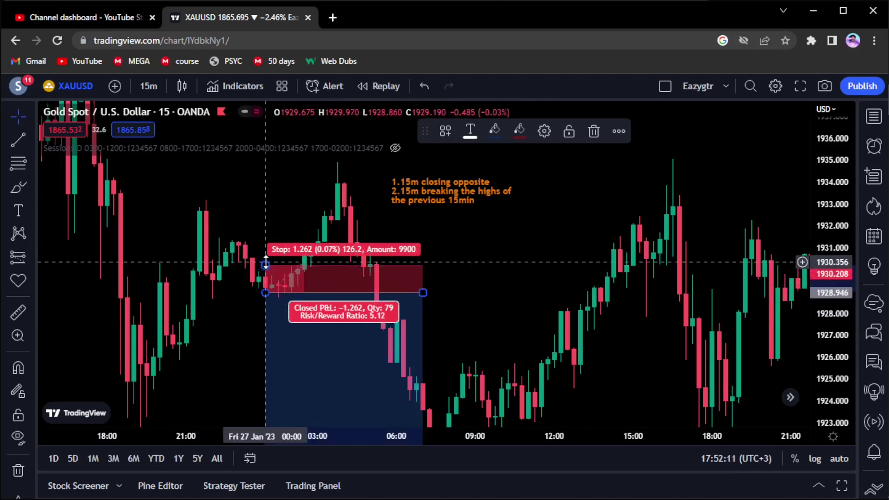
Step: Move the stop up to about 1931.46 (stop 2.512) and put the chart back on 30-minute candles
left_click_drag(265, 262, 266, 238)
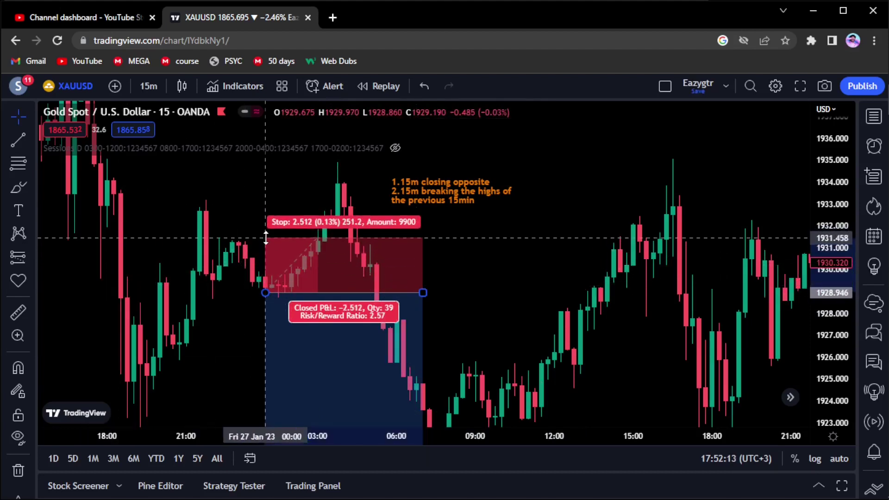
left_click(145, 85)
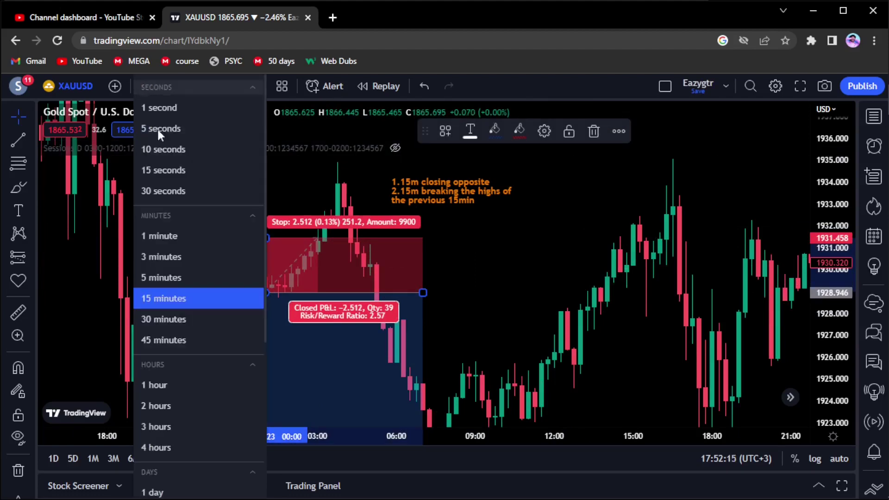
left_click(176, 319)
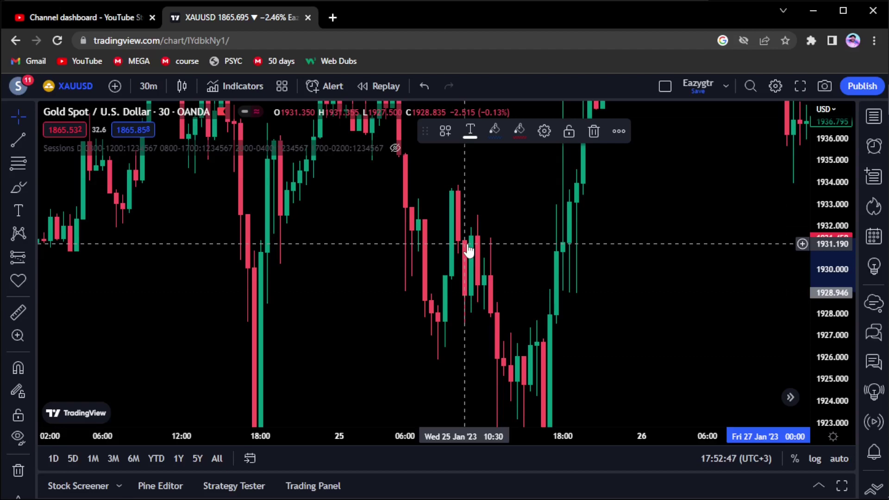
scroll(841, 175, "down", 1)
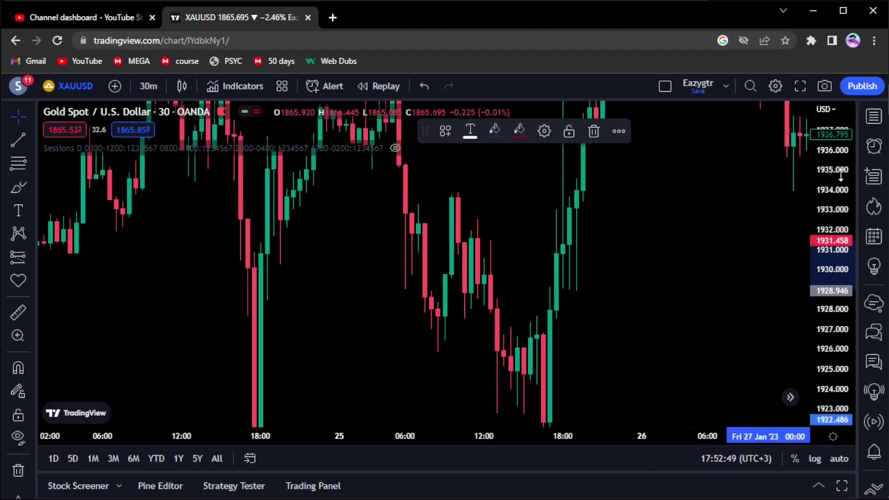
scroll(840, 175, "down", 1)
scroll(651, 230, "up", 2)
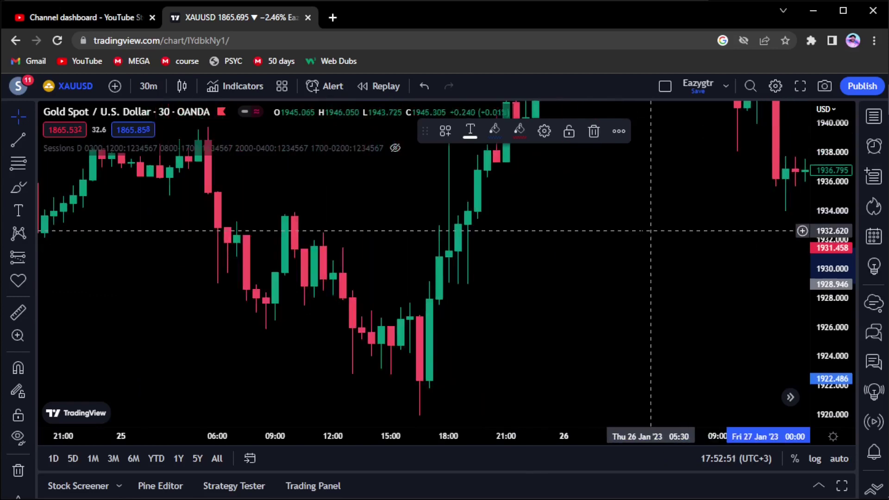